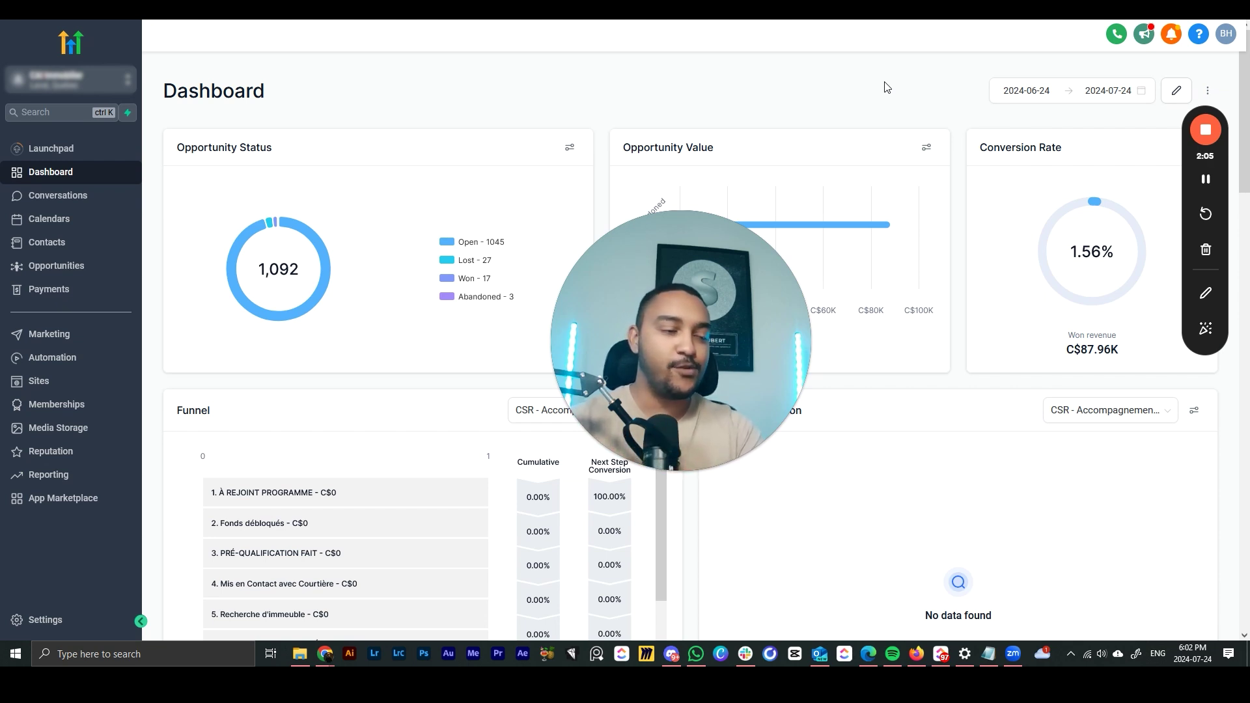
{"action": "left_click_drag", "start_coordinate": [686, 307], "coordinate": [1060, 419]}
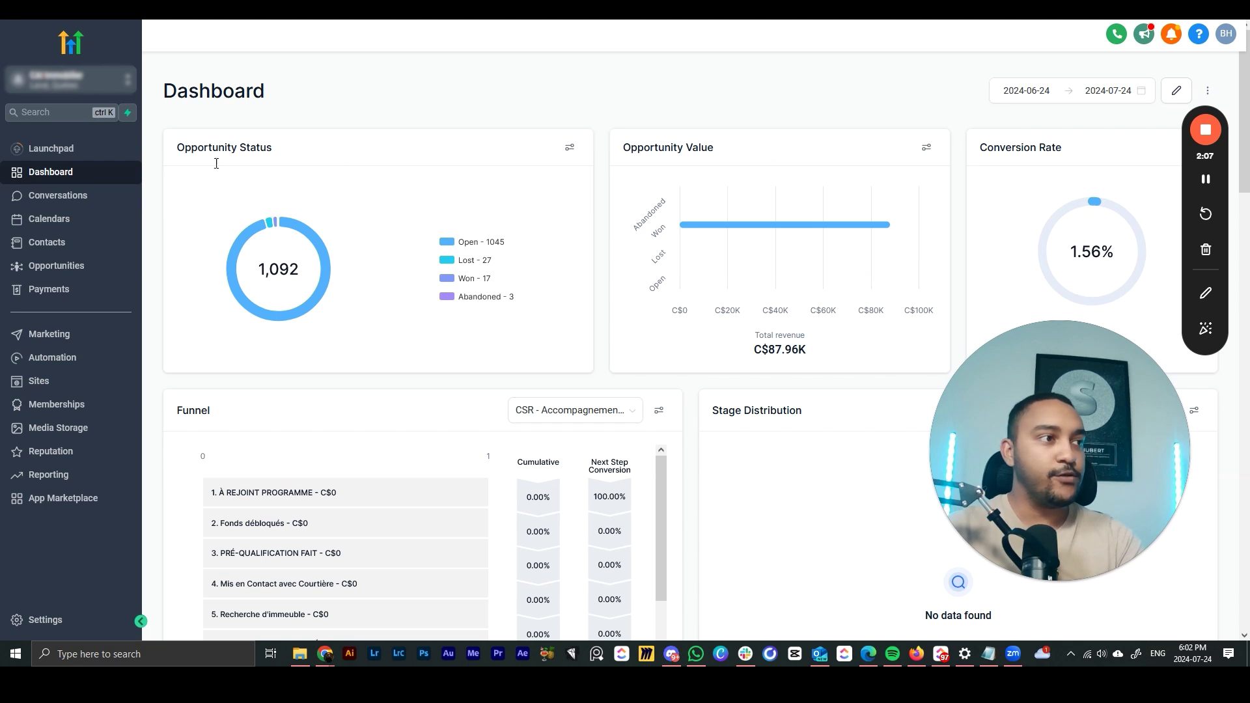
- Open the Custom Values page in the account settings
{"action": "left_click", "coordinate": [78, 619]}
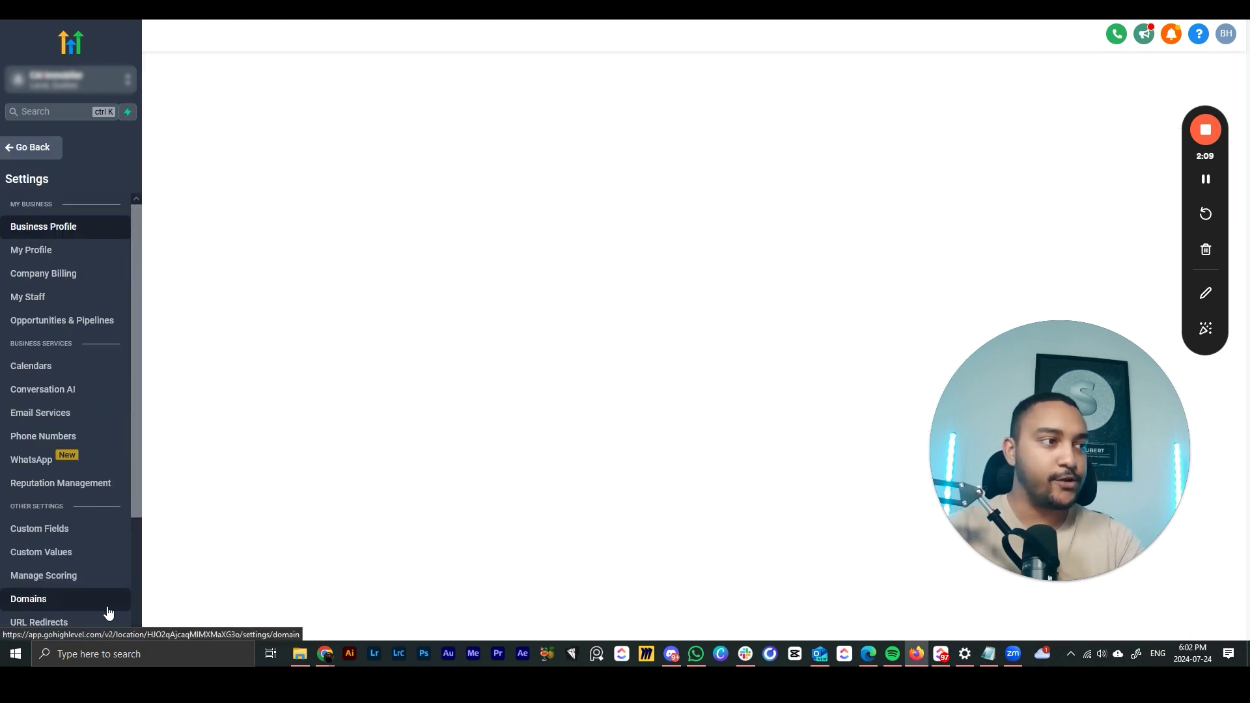
{"action": "scroll", "coordinate": [78, 424], "scroll_direction": "down", "scroll_amount": 3}
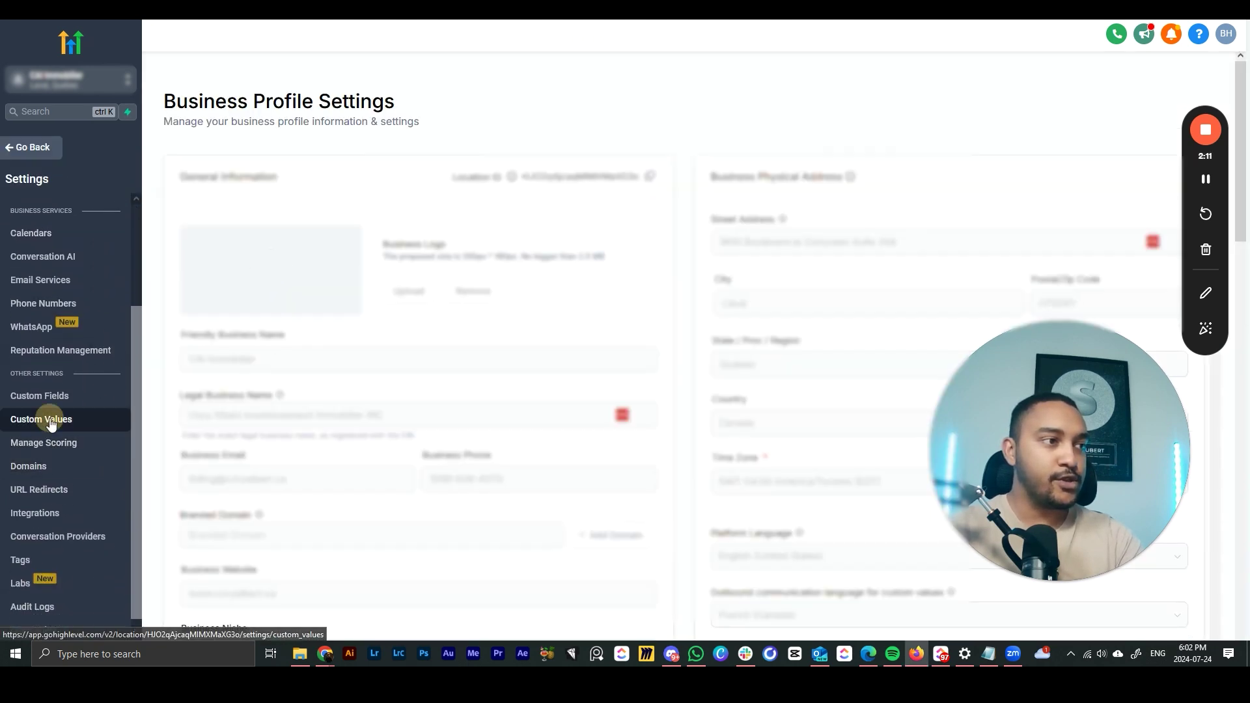
{"action": "left_click", "coordinate": [55, 420]}
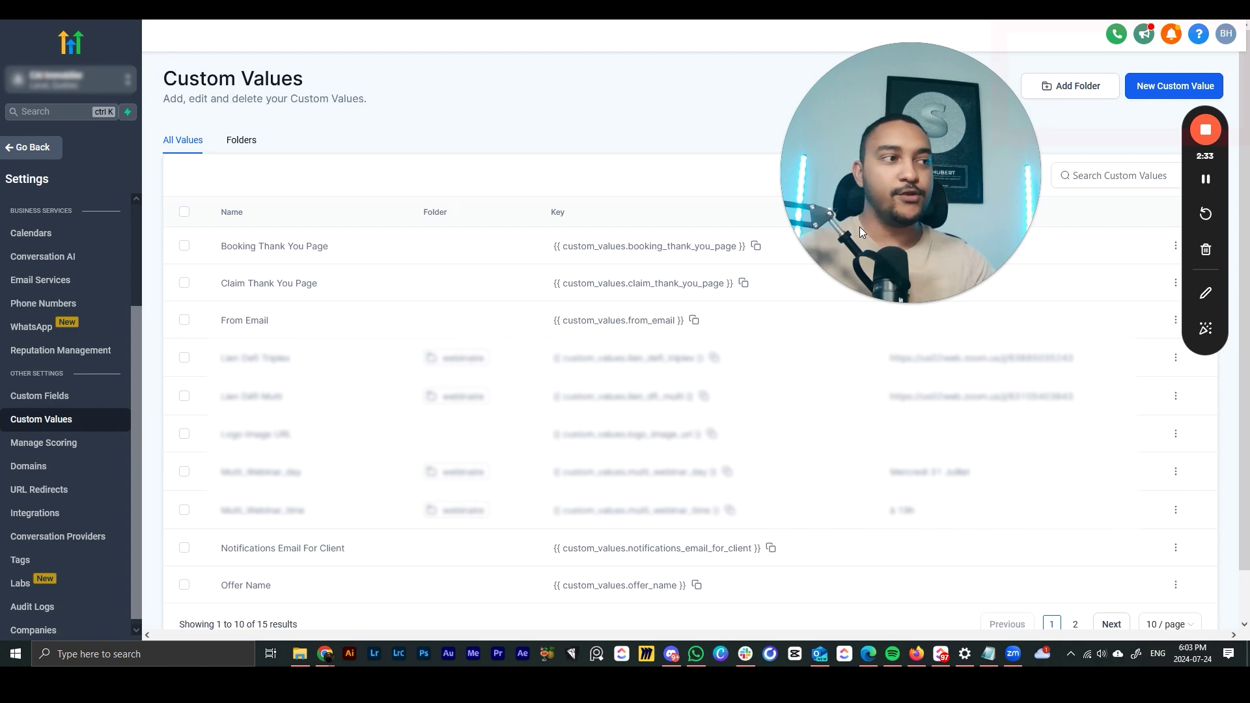
- Create a custom value named "test webinaire" with the value "jeudi 25juillet à 18h30" and copy its key
{"action": "left_click", "coordinate": [1155, 92]}
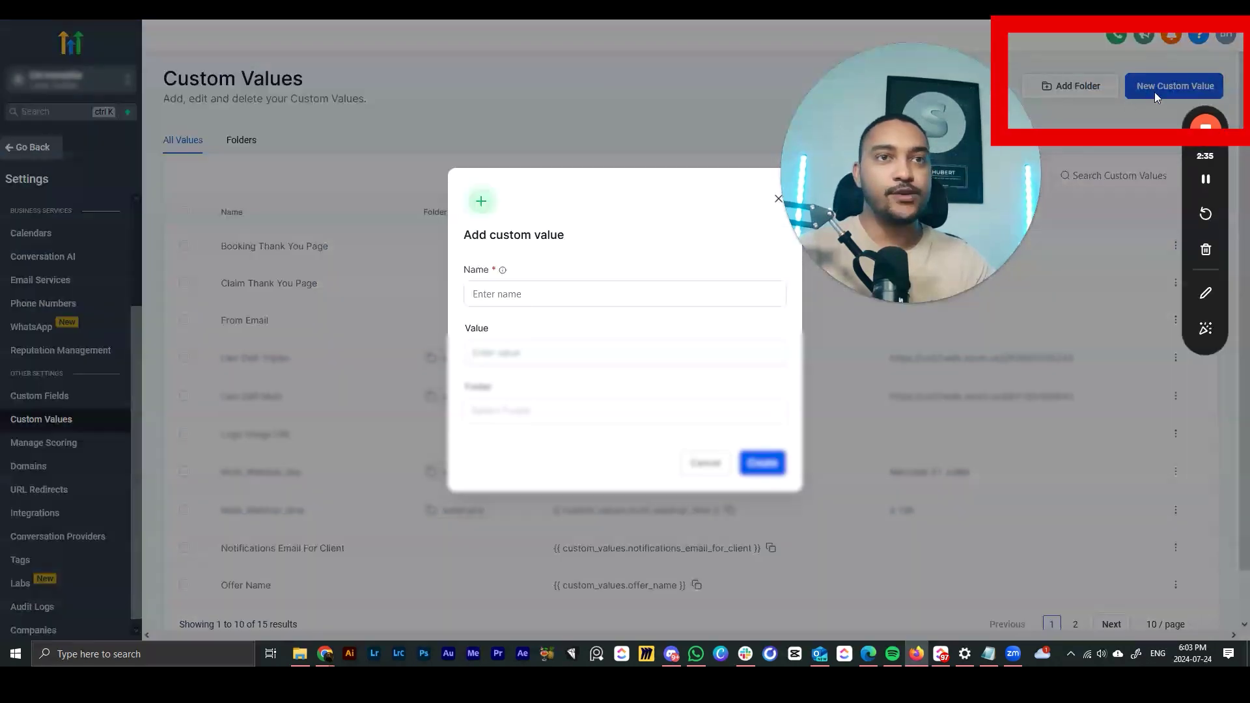
{"action": "left_click", "coordinate": [560, 297]}
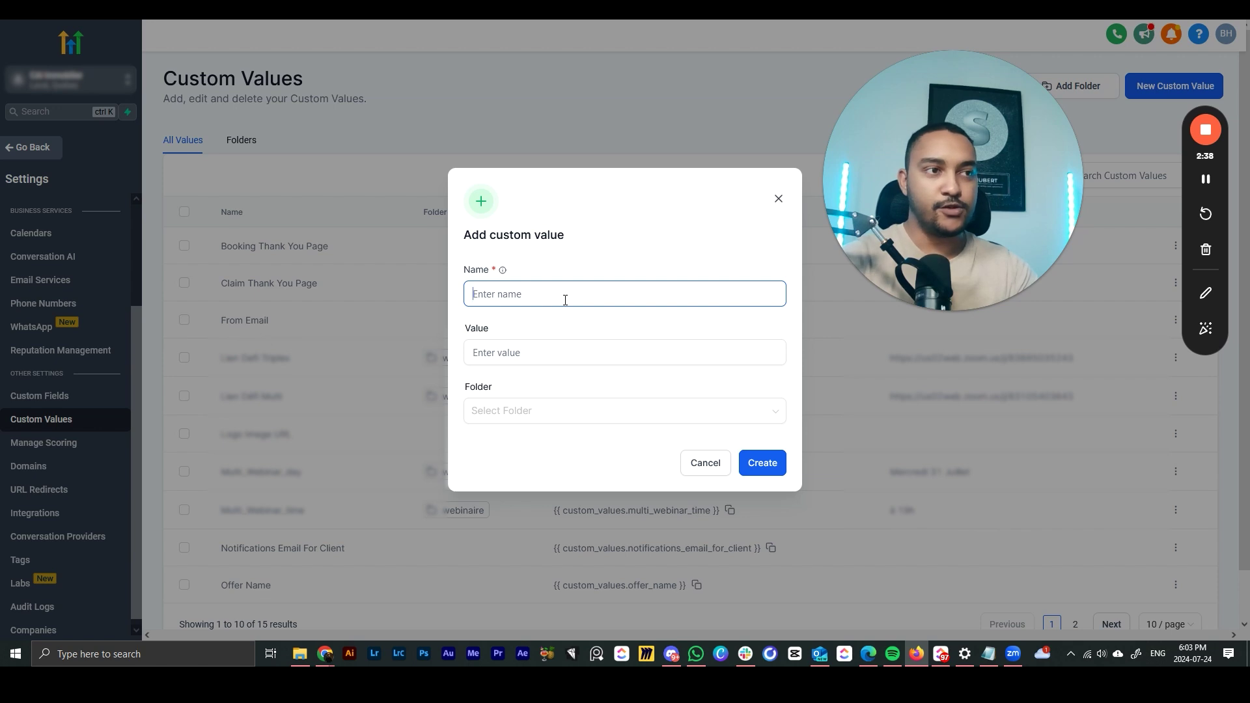
{"action": "type", "text": "test webinaire"}
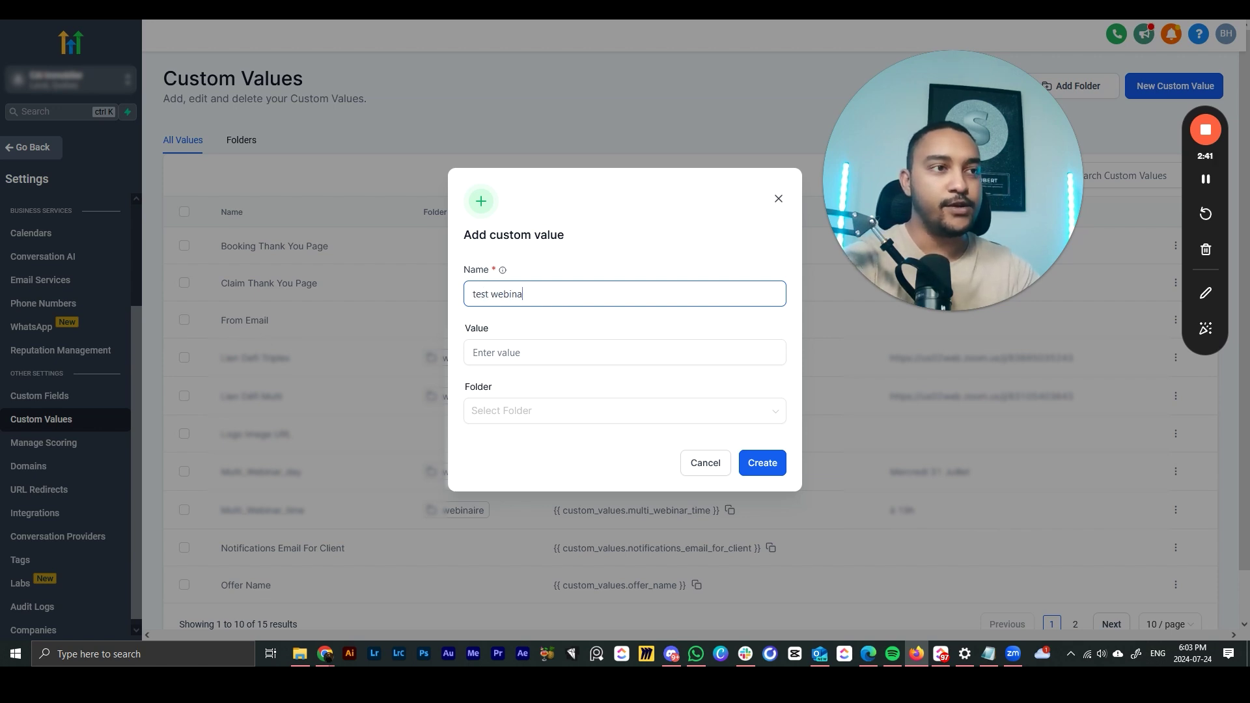
{"action": "left_click", "coordinate": [557, 343]}
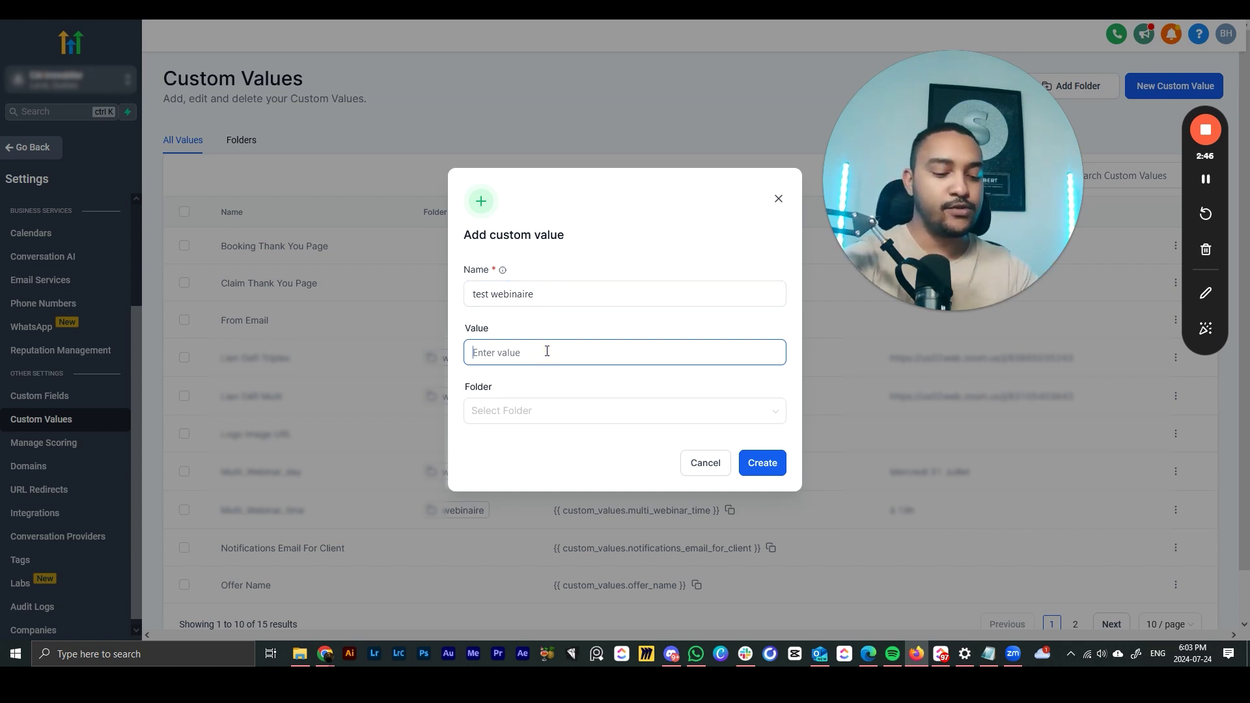
{"action": "type", "text": "jeudi 18"}
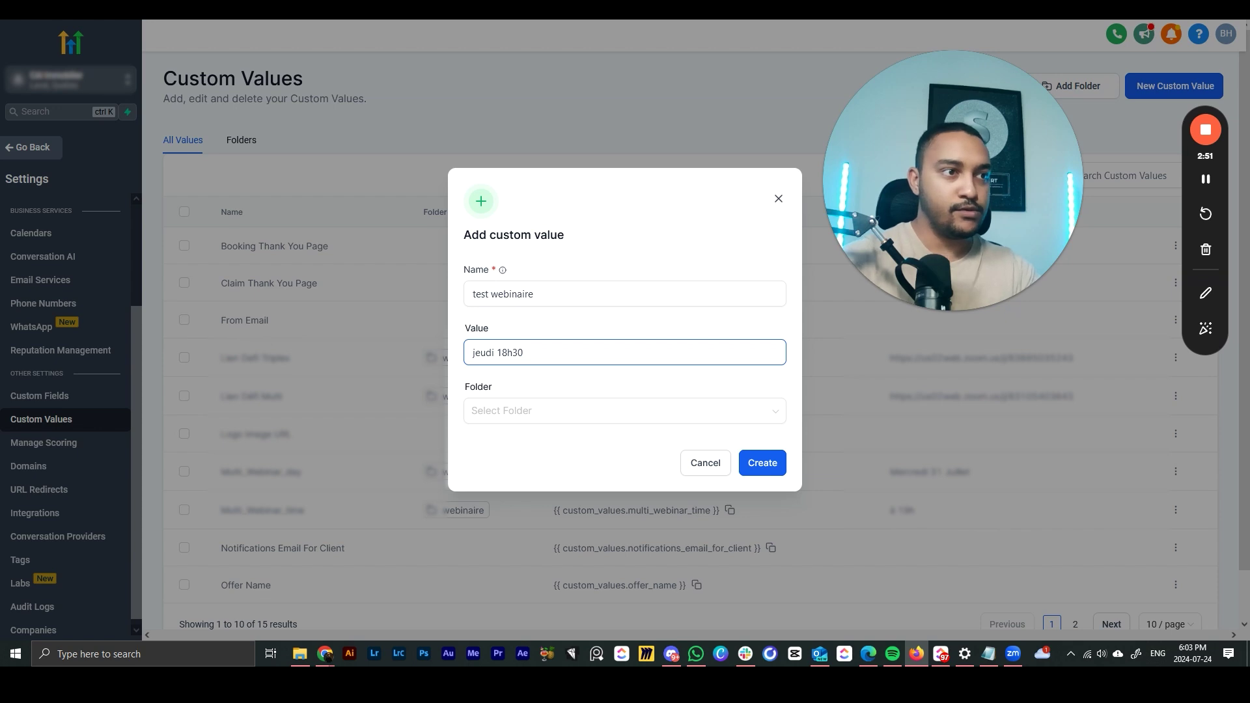
{"action": "type", "text": "h30"}
{"action": "left_click", "coordinate": [499, 352]}
{"action": "type", "text": "2"}
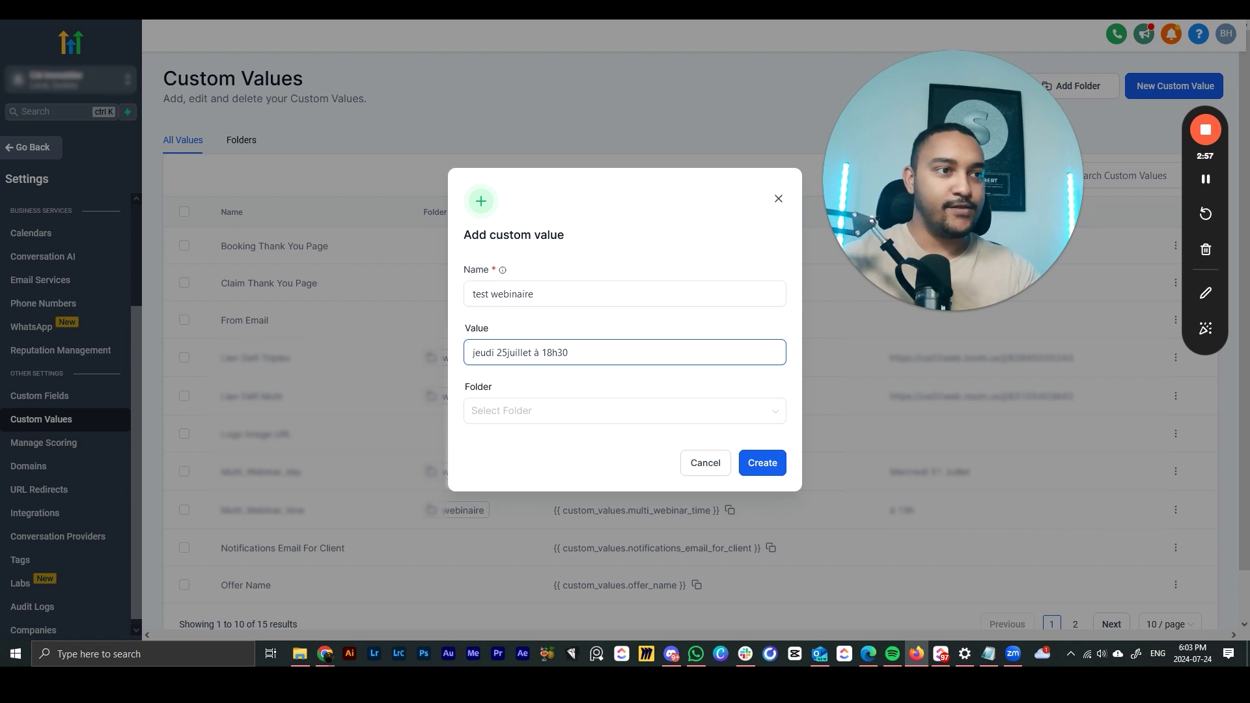
{"action": "left_click", "coordinate": [645, 330]}
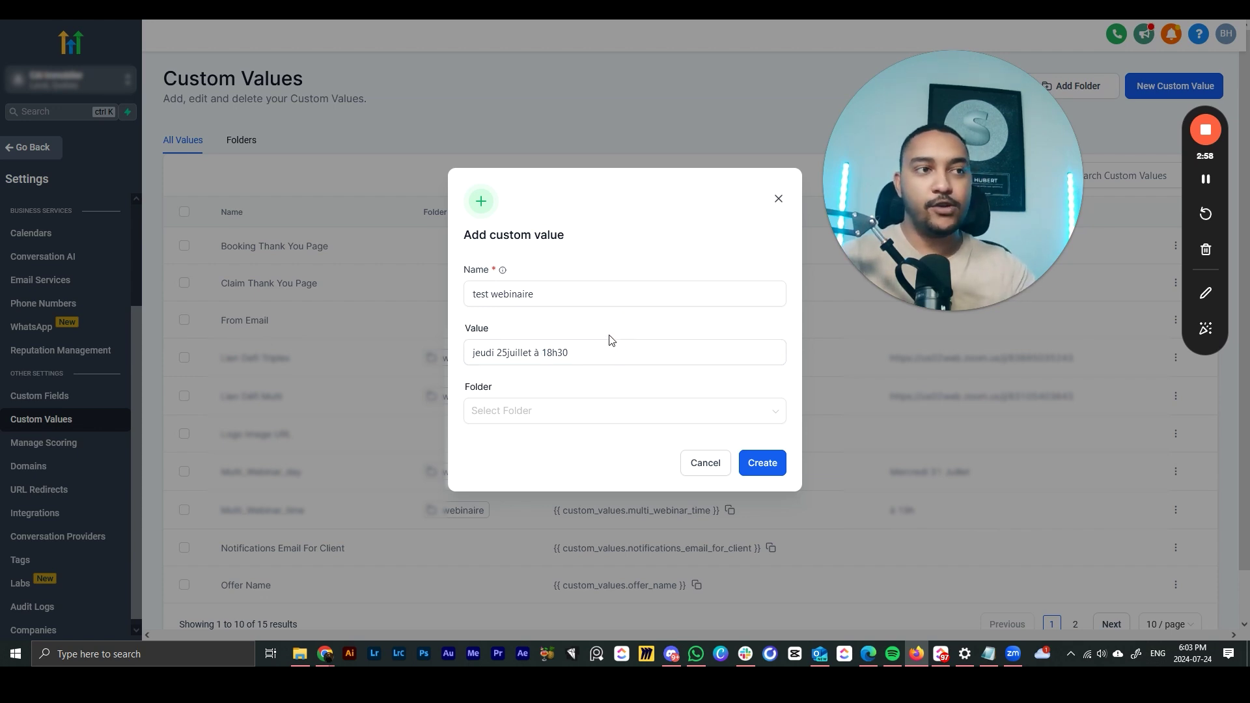
{"action": "left_click", "coordinate": [746, 461]}
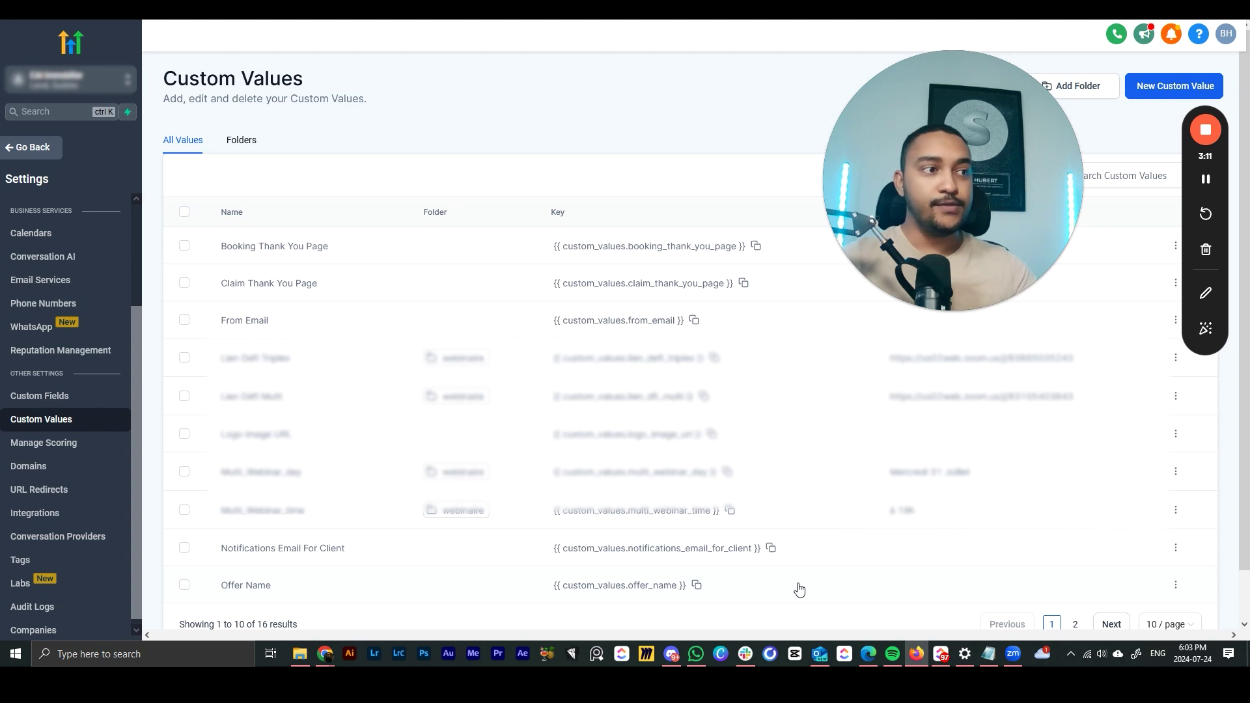
{"action": "left_click", "coordinate": [1078, 625]}
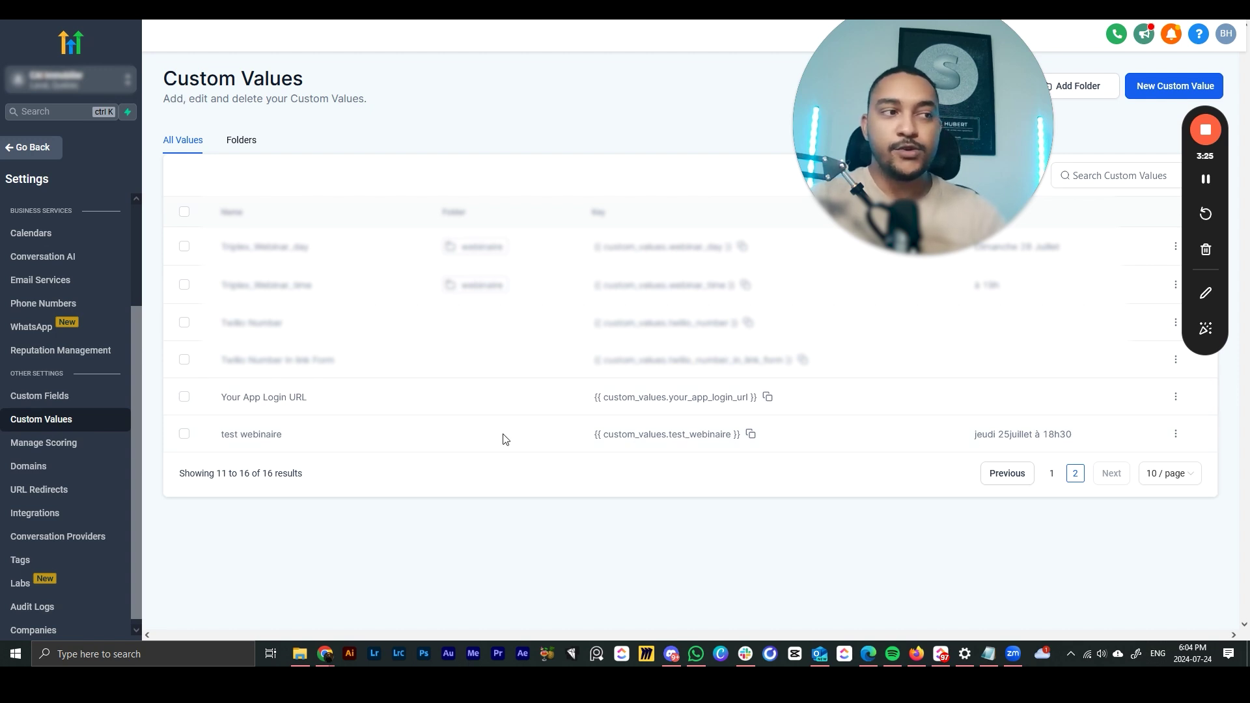
{"action": "left_click", "coordinate": [751, 435]}
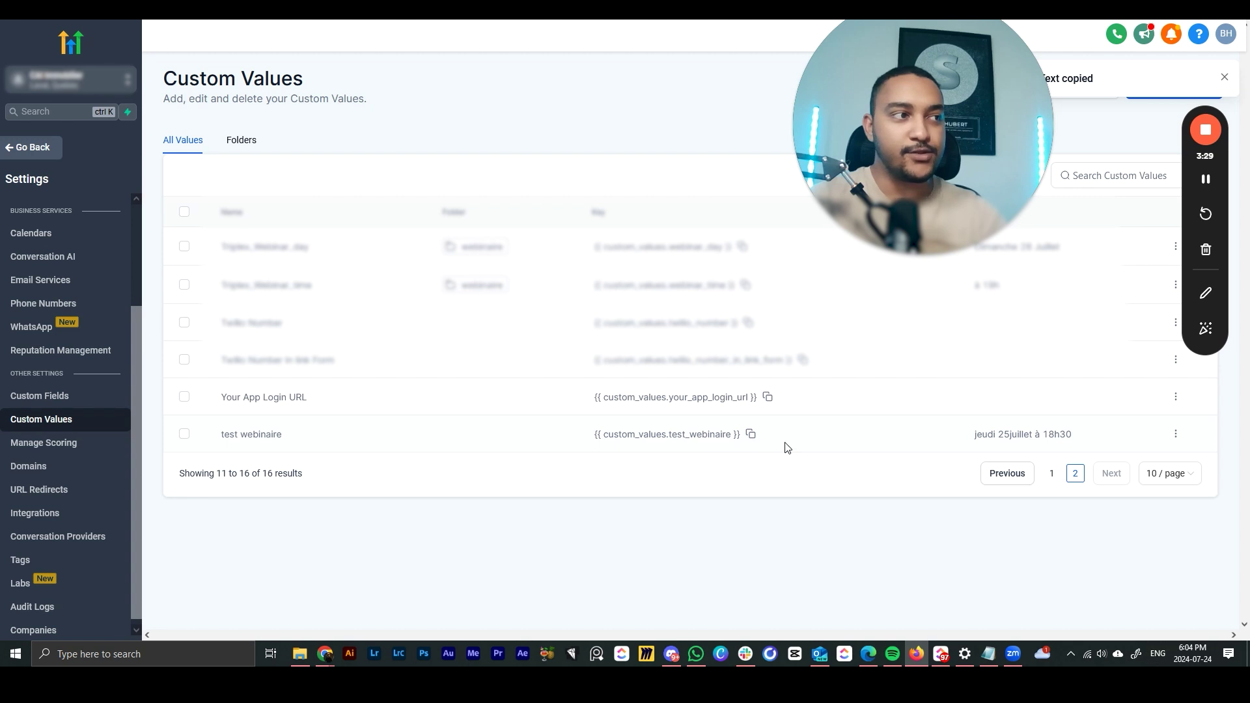
- Open the "Orga A - Inscription" page of the 11-step funnel in the page editor
{"action": "left_click", "coordinate": [29, 151]}
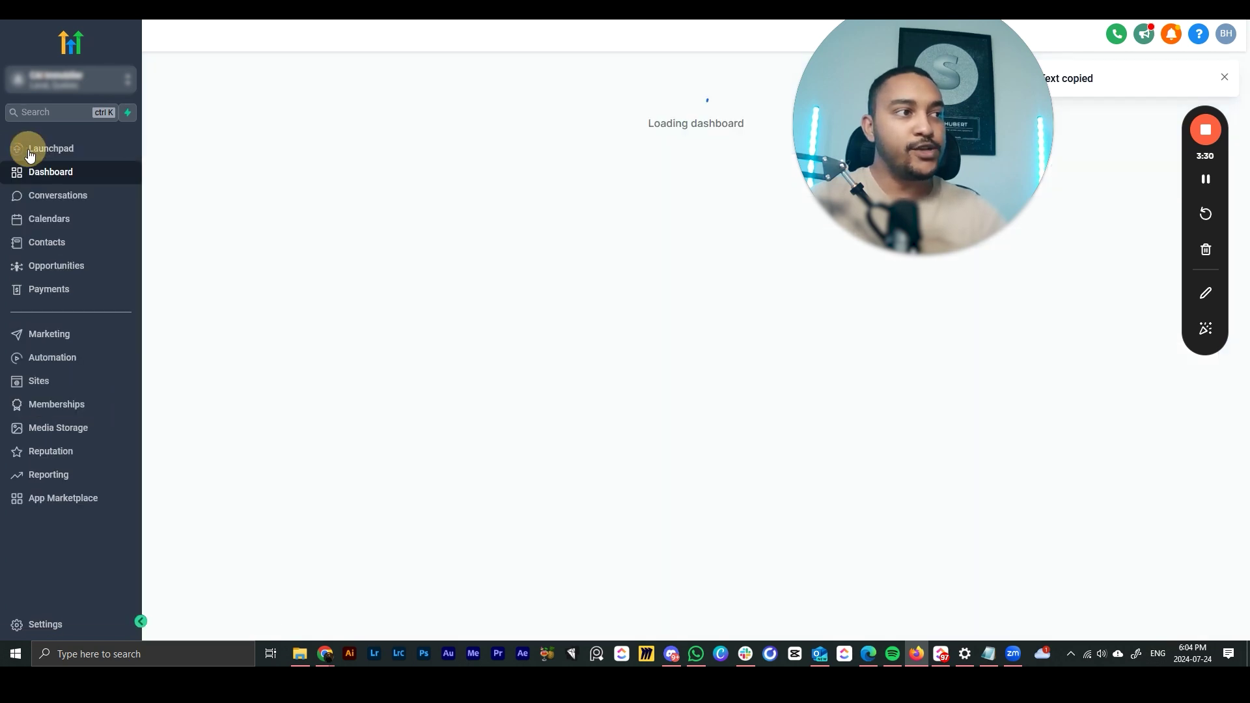
{"action": "left_click", "coordinate": [41, 382]}
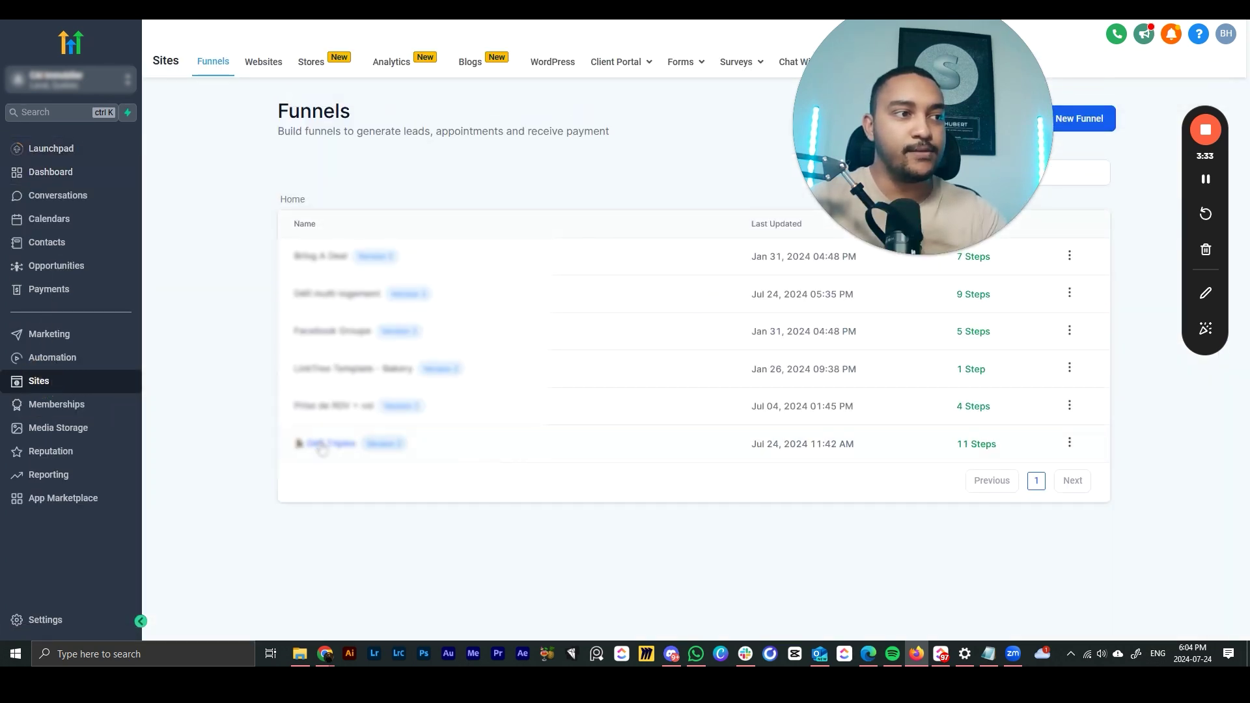
{"action": "left_click", "coordinate": [316, 443]}
{"action": "left_click_drag", "start_coordinate": [835, 175], "coordinate": [765, 155]}
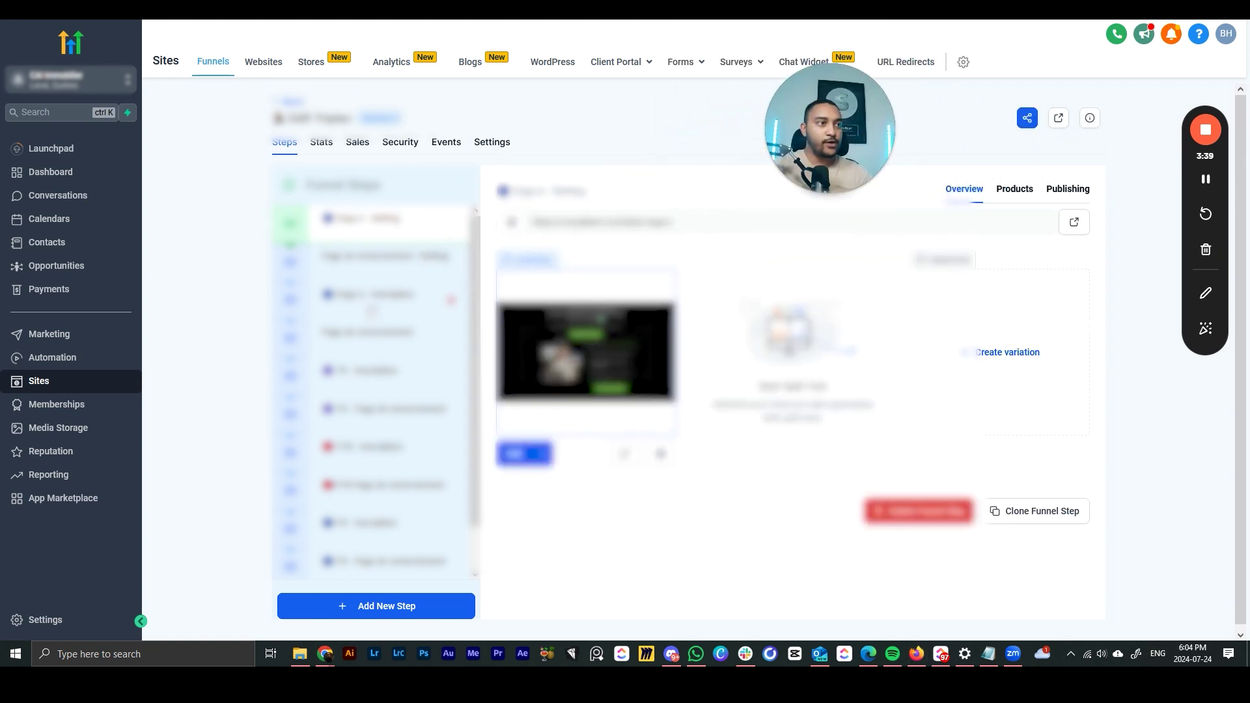
{"action": "left_click", "coordinate": [558, 321]}
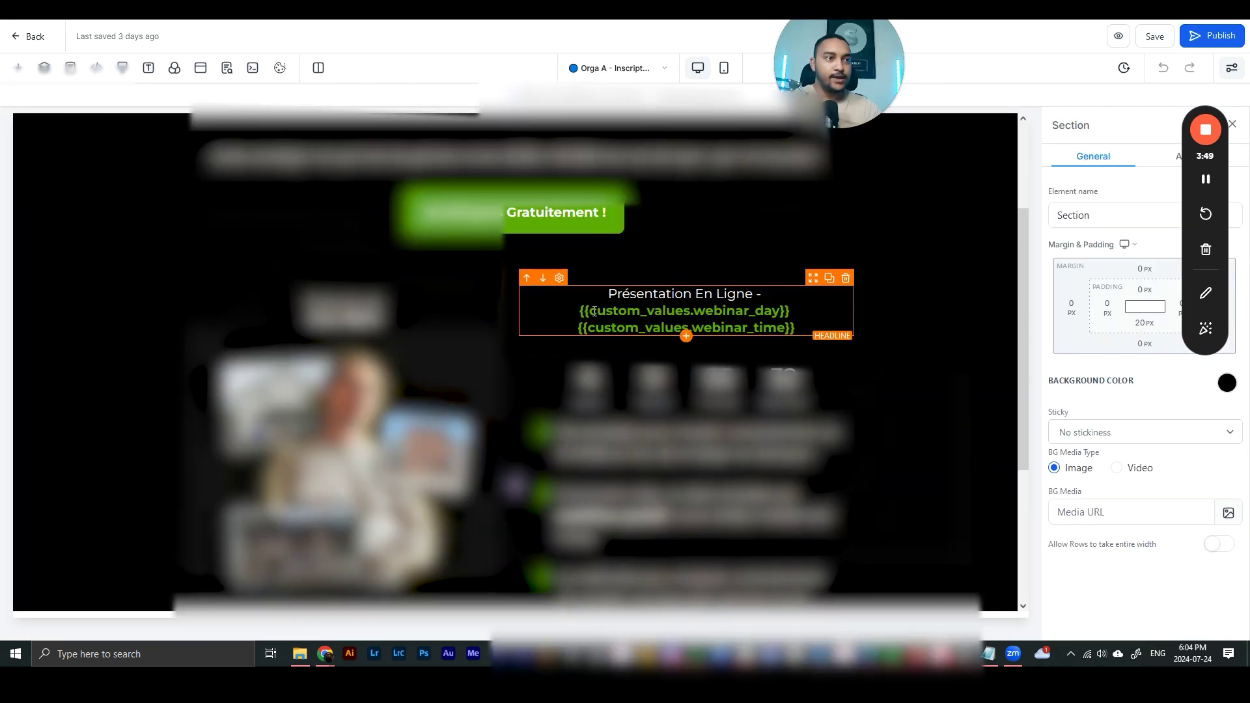
- Replace the webinar_day and webinar_time placeholders in the "Présentation En Ligne" headline with {{ custom_values.test_webinaire }} and save the page
{"action": "left_click", "coordinate": [579, 311]}
{"action": "left_click_drag", "start_coordinate": [579, 310], "coordinate": [805, 324]}
{"action": "key", "text": "ctrl+v"}
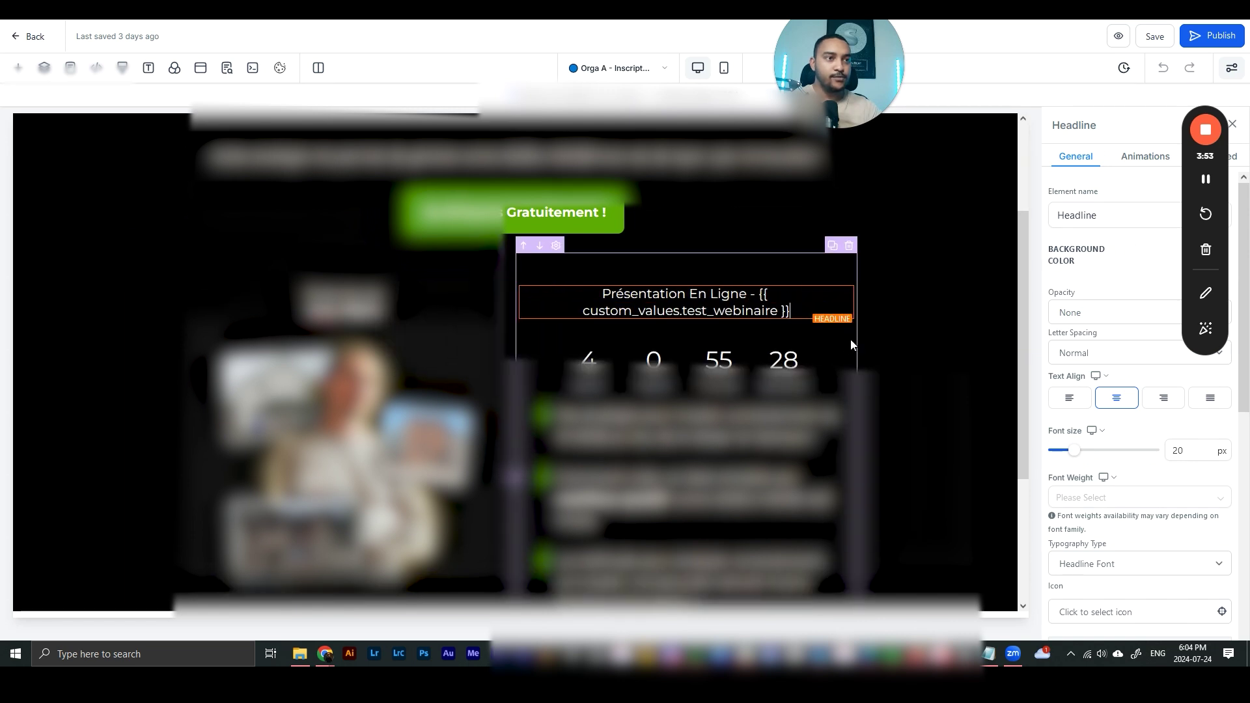
{"action": "left_click", "coordinate": [790, 314]}
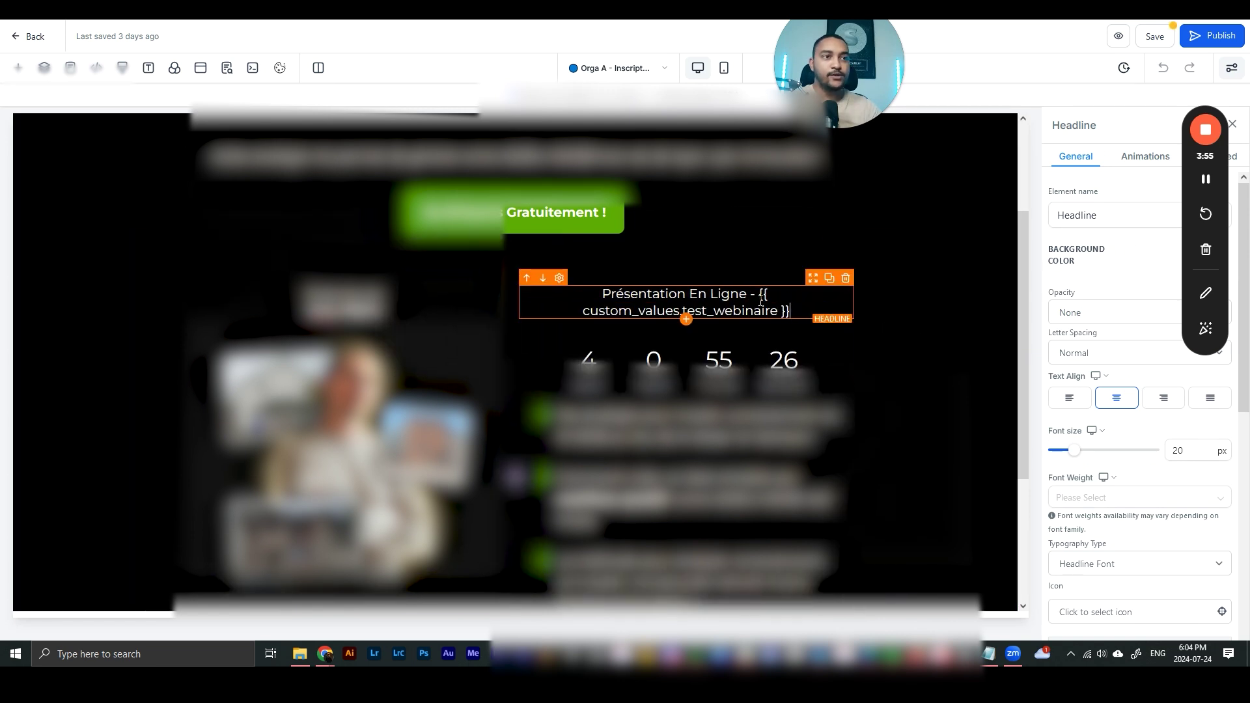
{"action": "left_click", "coordinate": [1152, 36]}
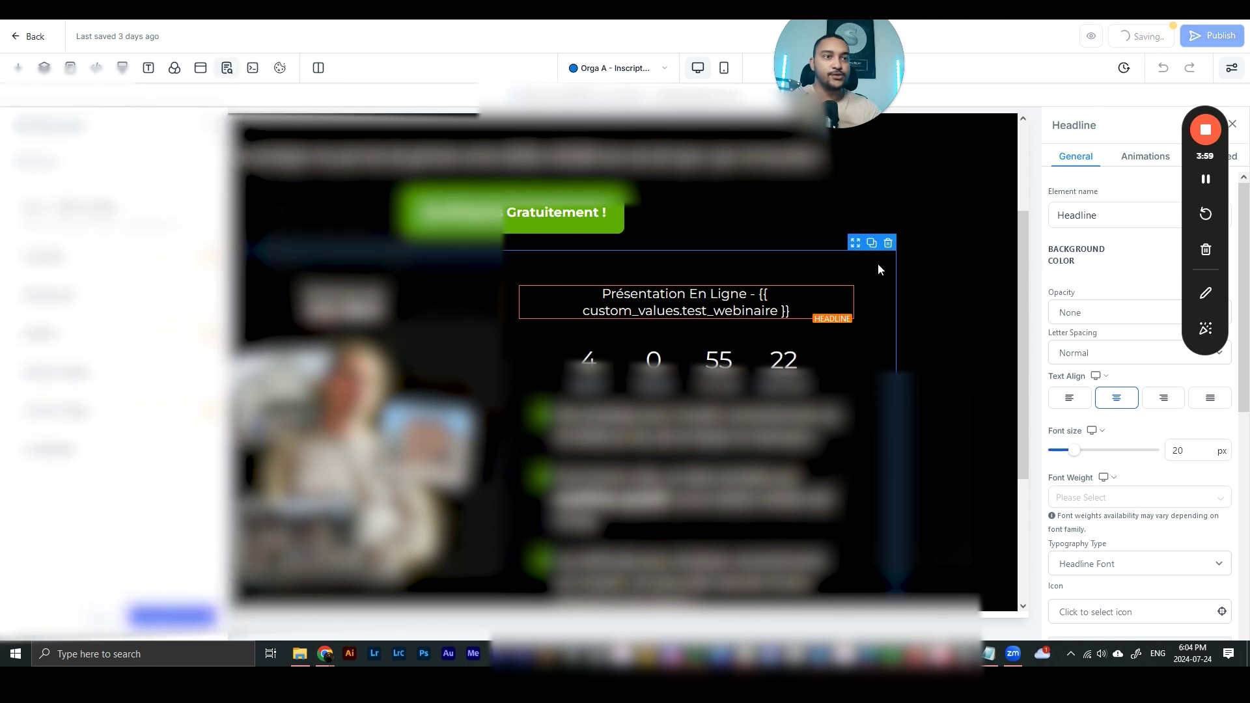
- Preview the page to check the date in the "Présentation En Ligne" headline, and close the preview
{"action": "left_click", "coordinate": [1115, 38]}
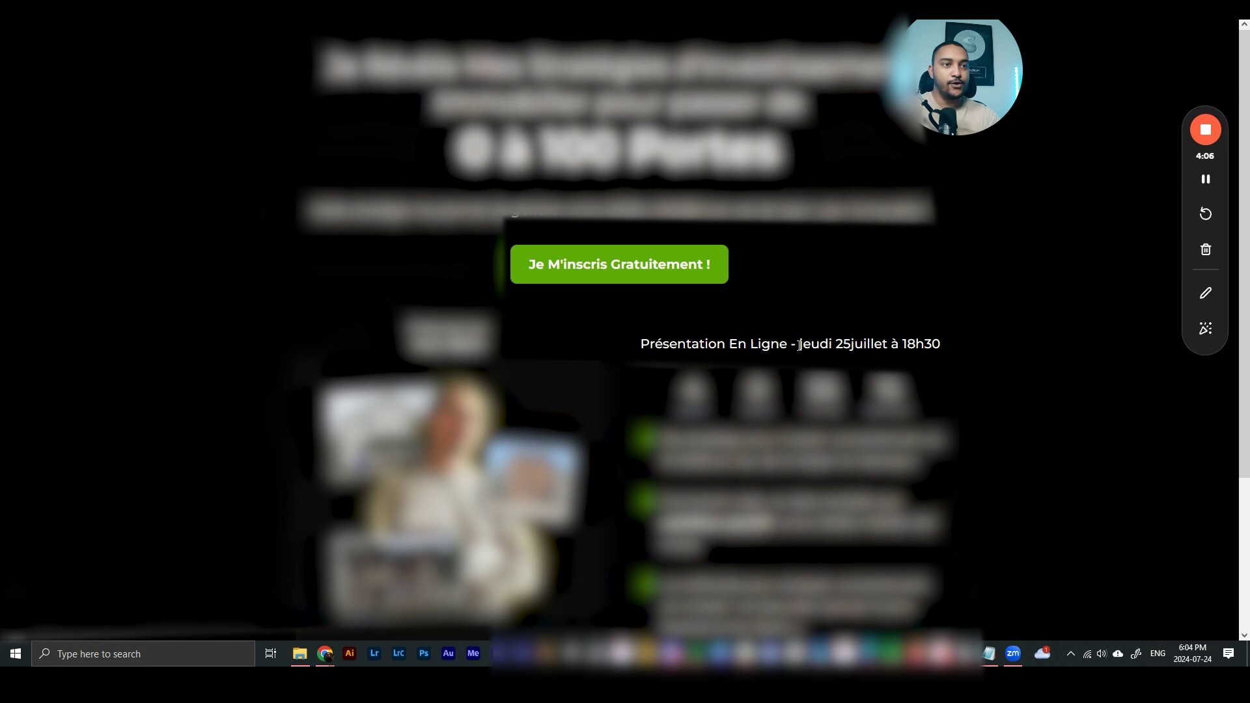
{"action": "left_click_drag", "start_coordinate": [800, 345], "coordinate": [947, 345]}
{"action": "left_click", "coordinate": [990, 354]}
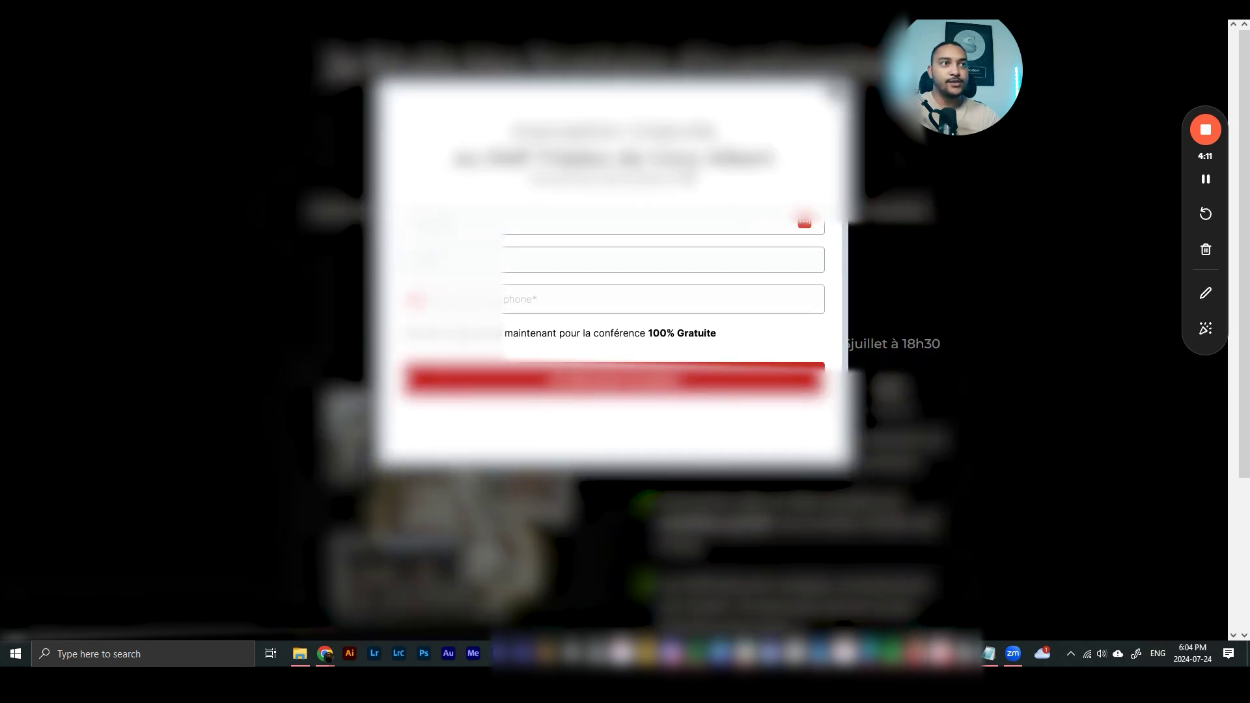
{"action": "key", "text": "ctrl+w"}
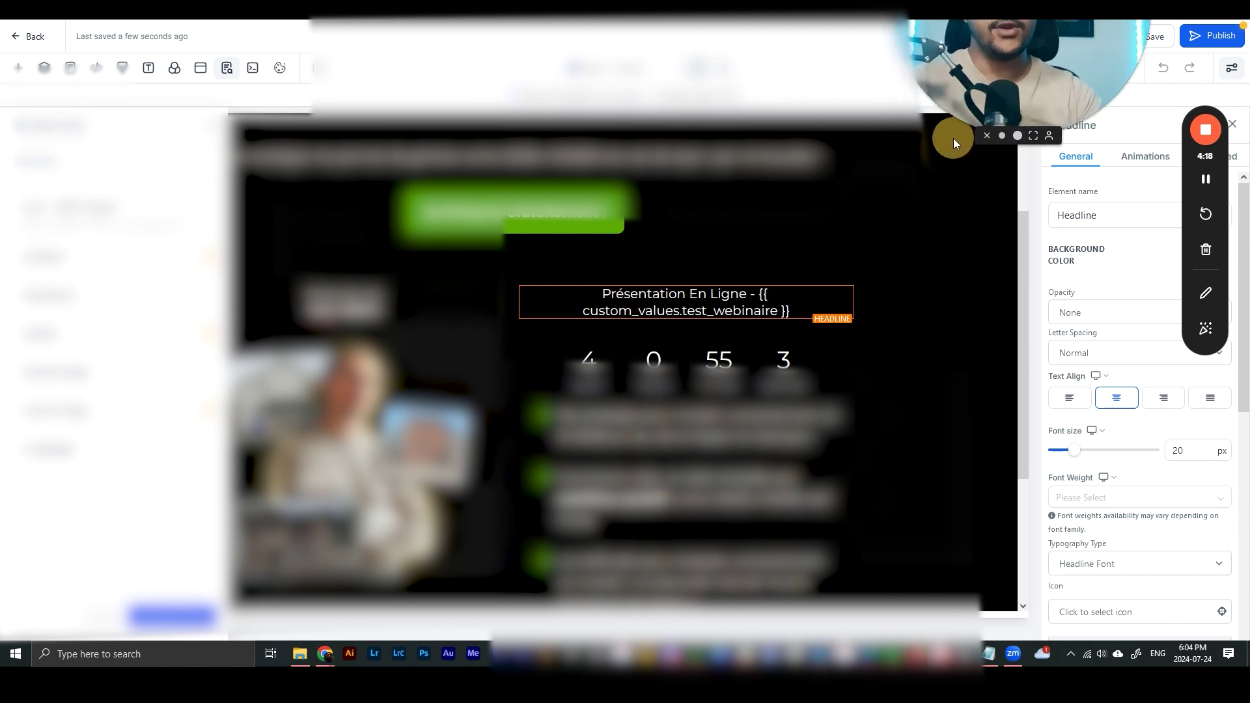
- Try to undo the last edit of the page headline
{"action": "left_click", "coordinate": [954, 135]}
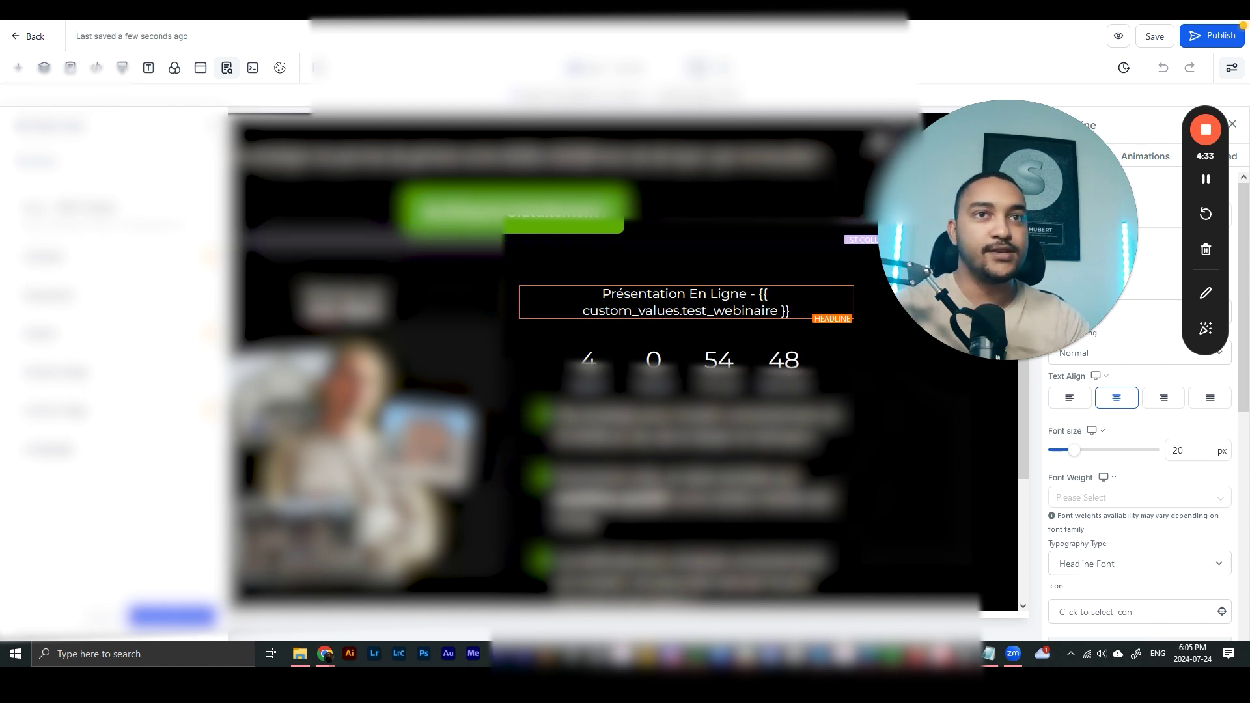
{"action": "left_click", "coordinate": [1164, 67]}
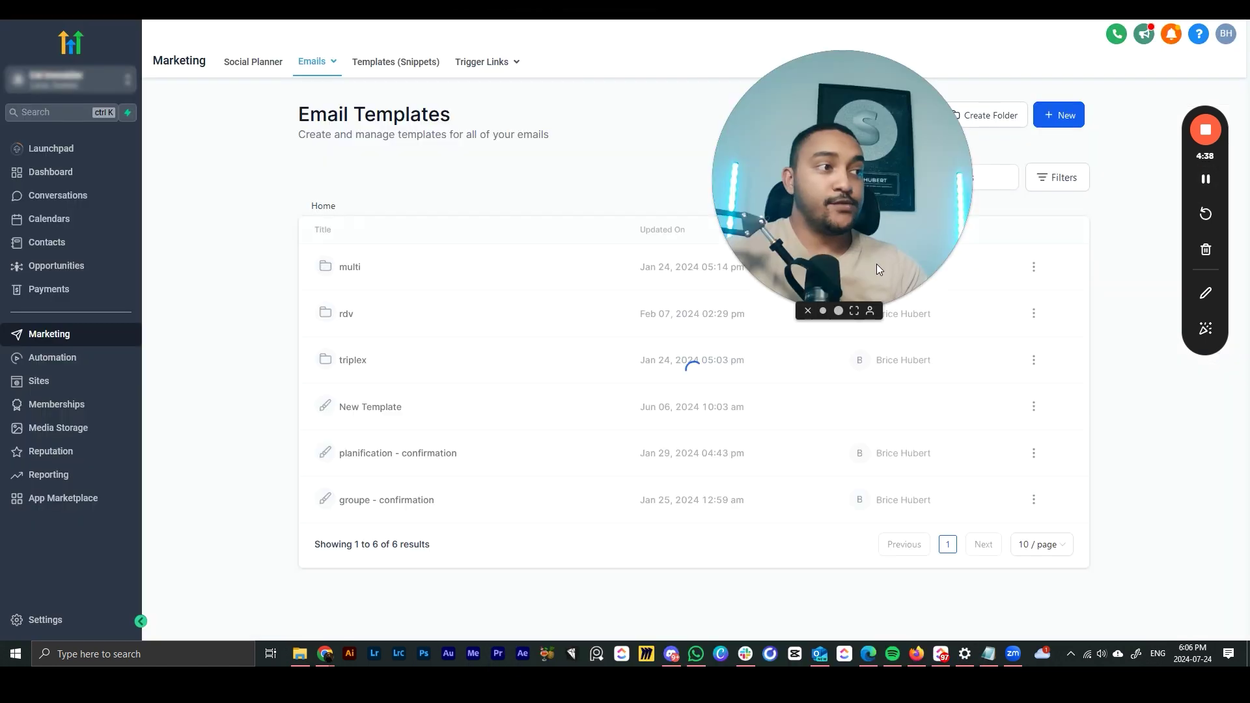
- Open the "Triplex - J-1" email template from the triplex folder
{"action": "left_click_drag", "start_coordinate": [876, 263], "coordinate": [1015, 377]}
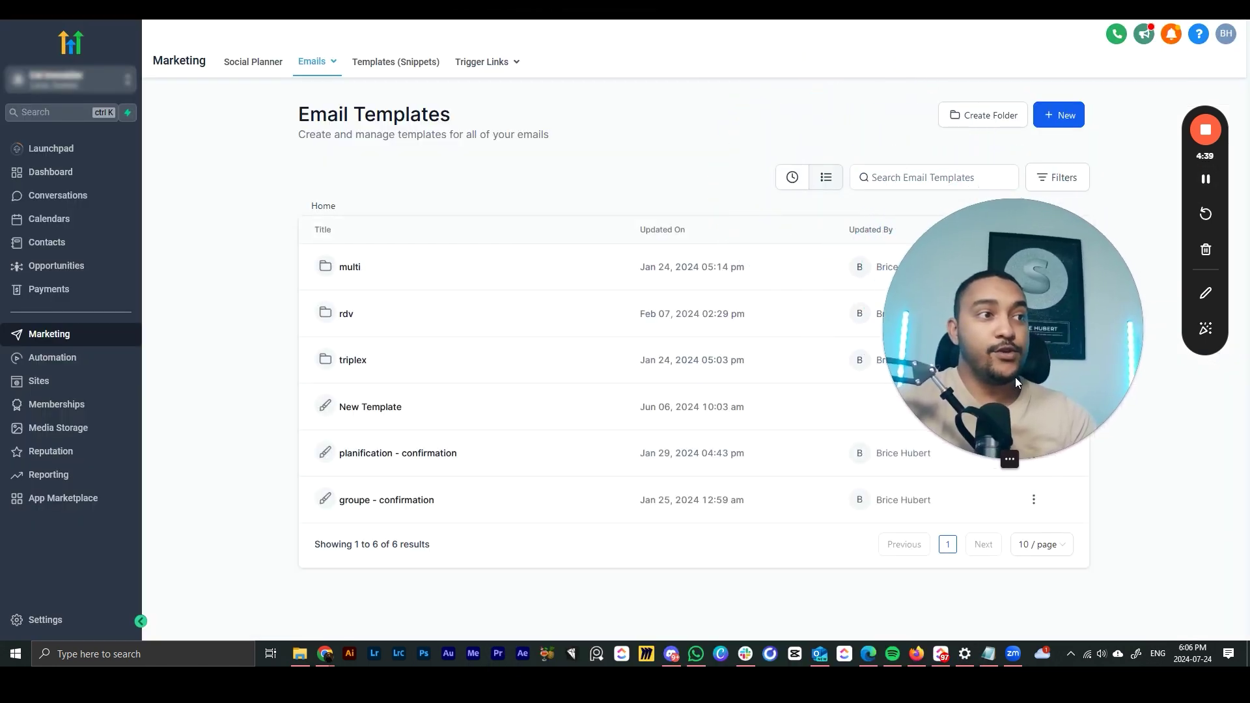
{"action": "left_click", "coordinate": [359, 363]}
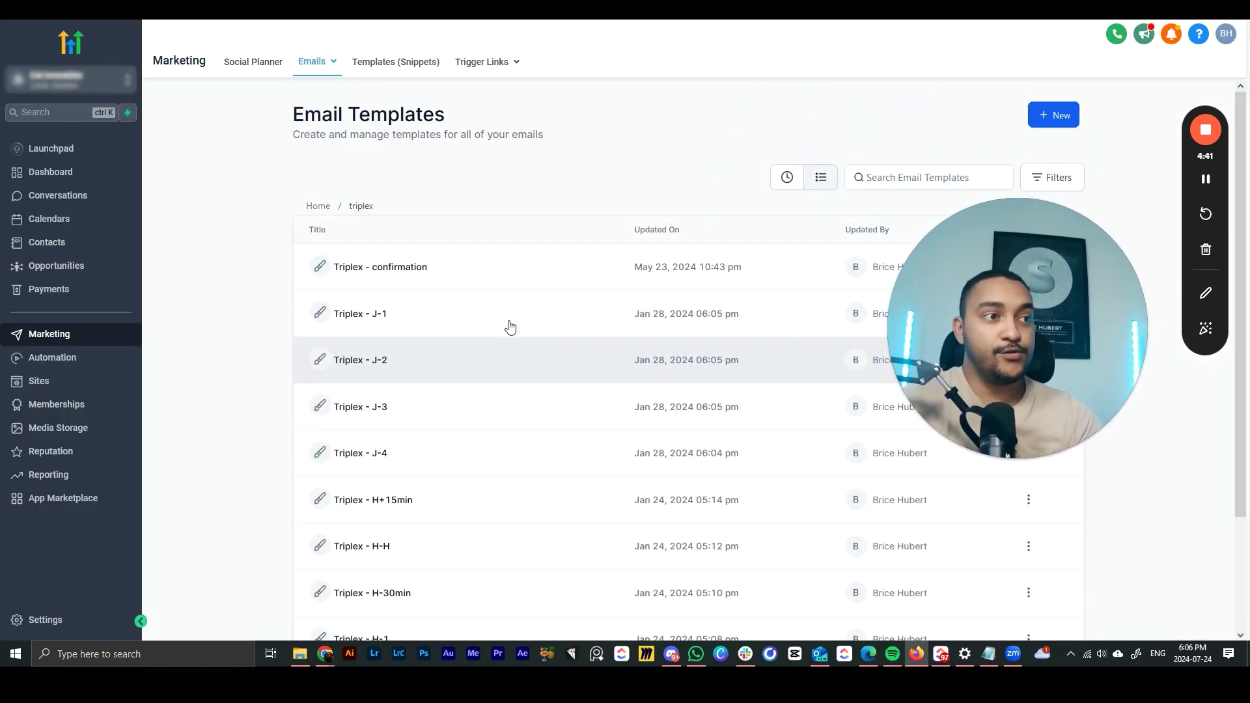
{"action": "left_click", "coordinate": [387, 317]}
{"action": "left_click_drag", "start_coordinate": [1013, 335], "coordinate": [1069, 443]}
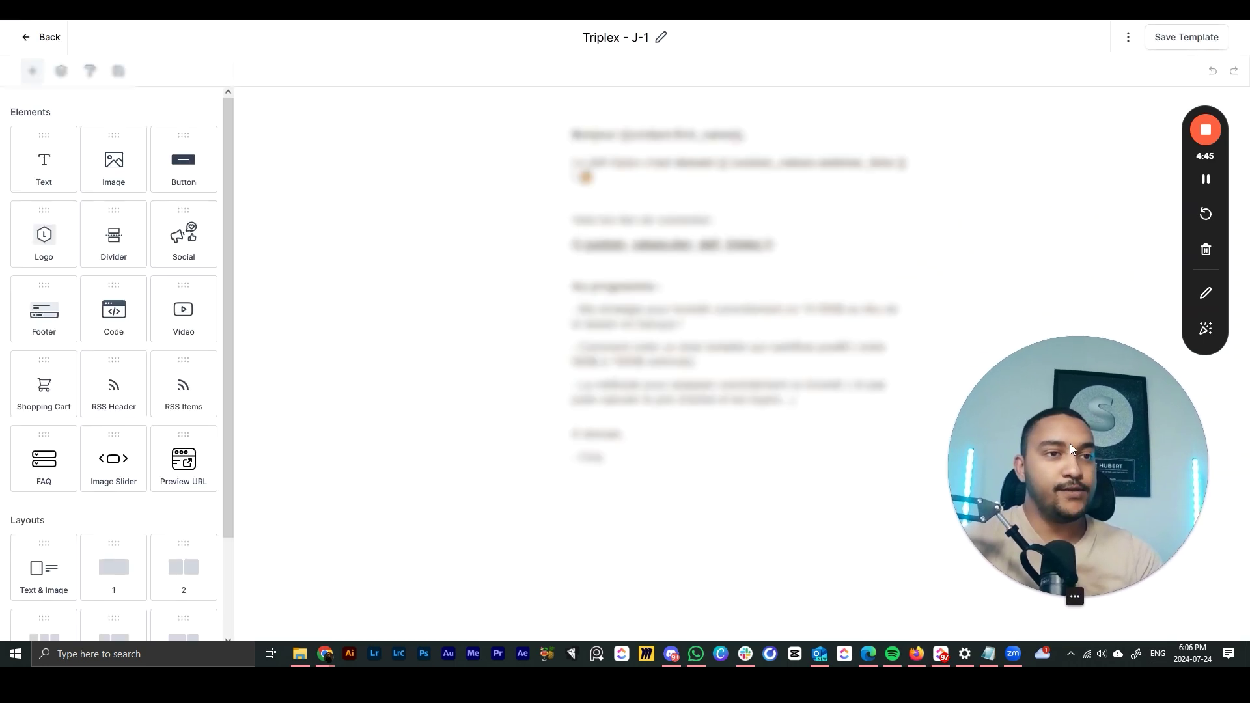
- Insert {{custom_values.webinar_day}} {{custom_values.webinar_time}} as a heading above the email's signature and delete it again
{"action": "left_click", "coordinate": [663, 430]}
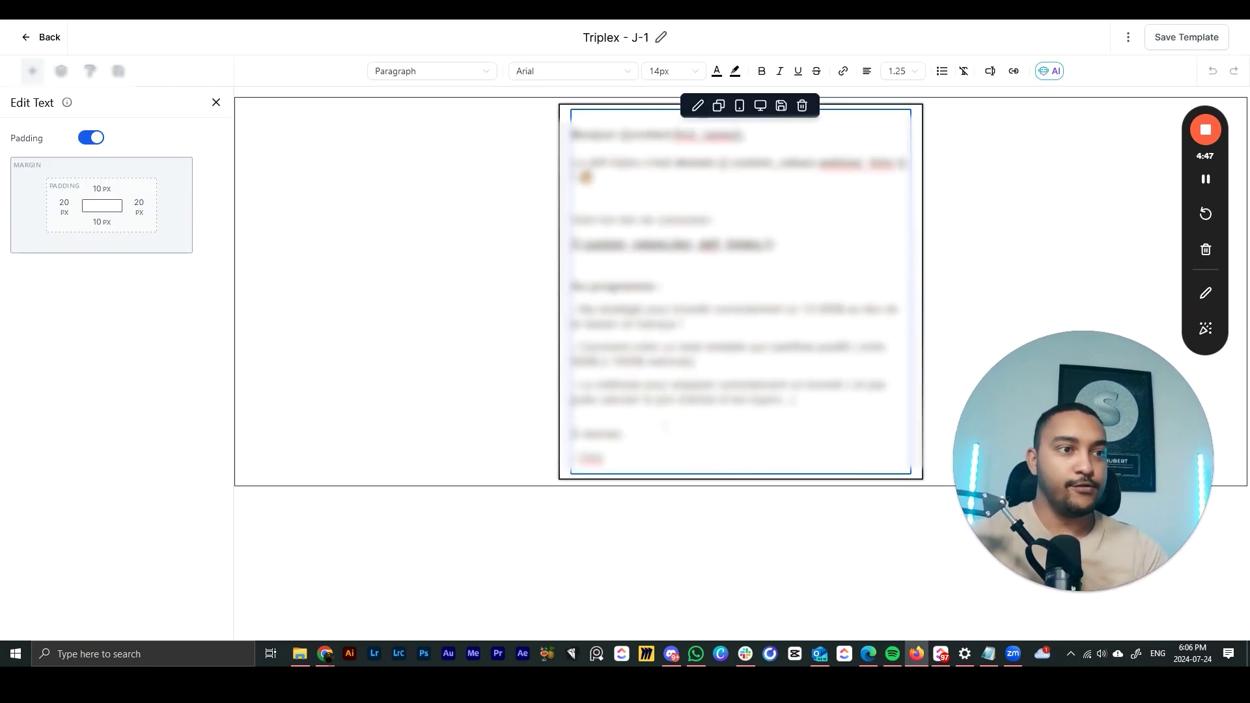
{"action": "type", "text": "{{custom_values.webinar_day}} {{custom_values.webinar_time}}"}
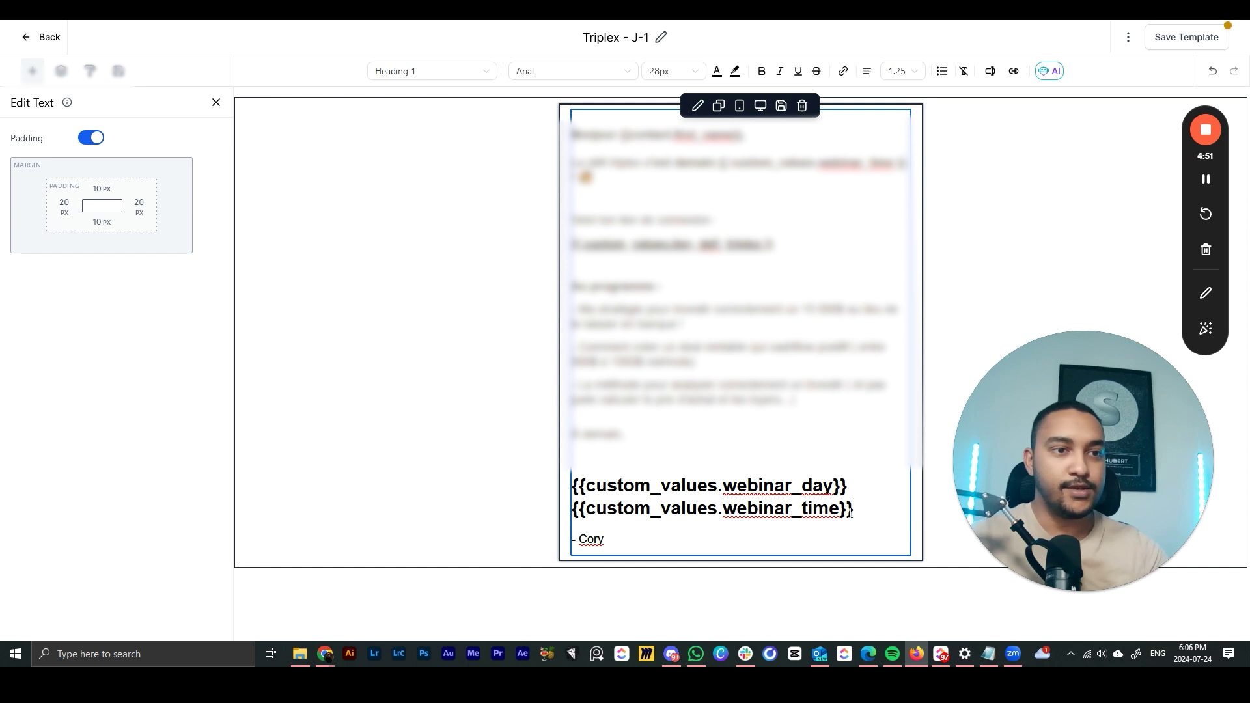
{"action": "left_click_drag", "start_coordinate": [854, 508], "coordinate": [576, 485]}
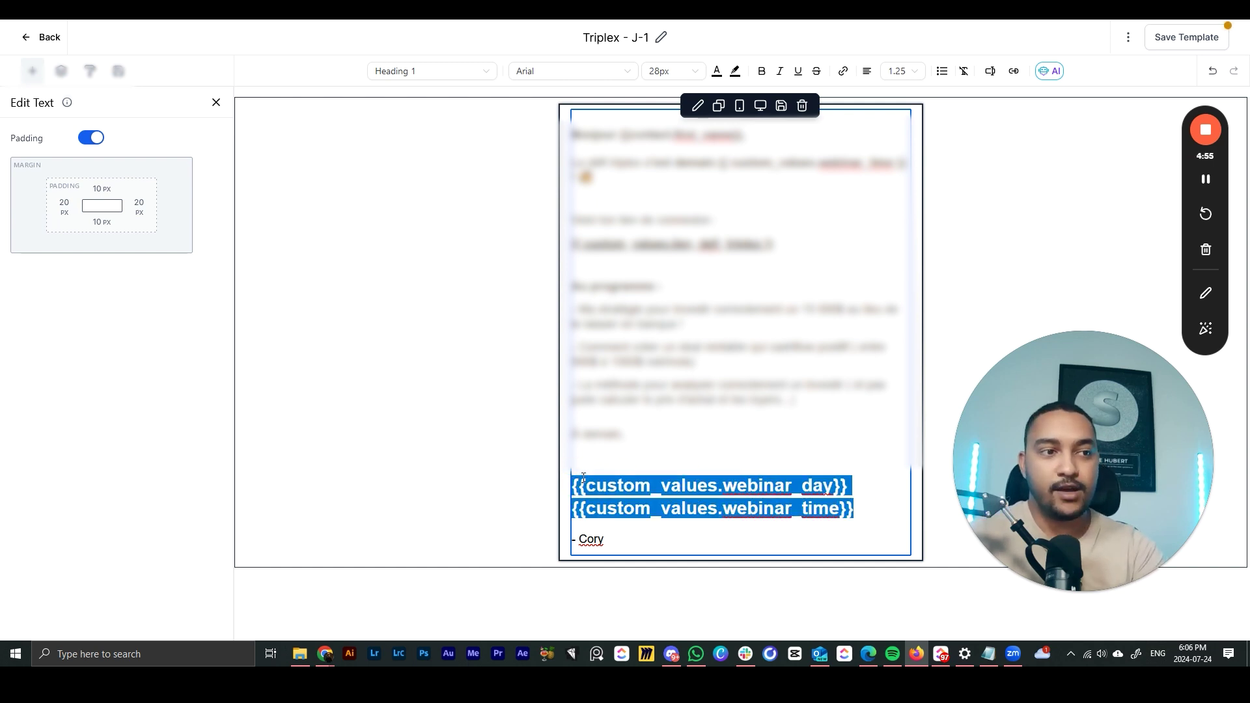
{"action": "key", "text": "BackSpace"}
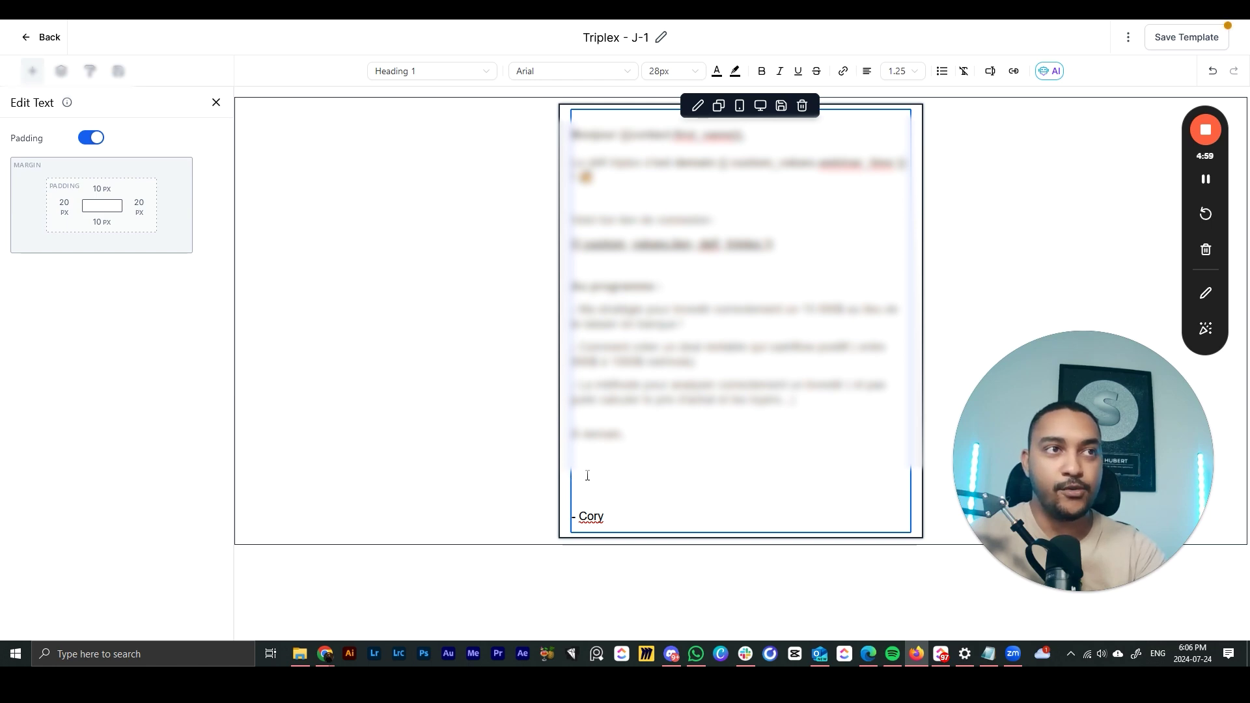
{"action": "left_click", "coordinate": [1206, 181]}
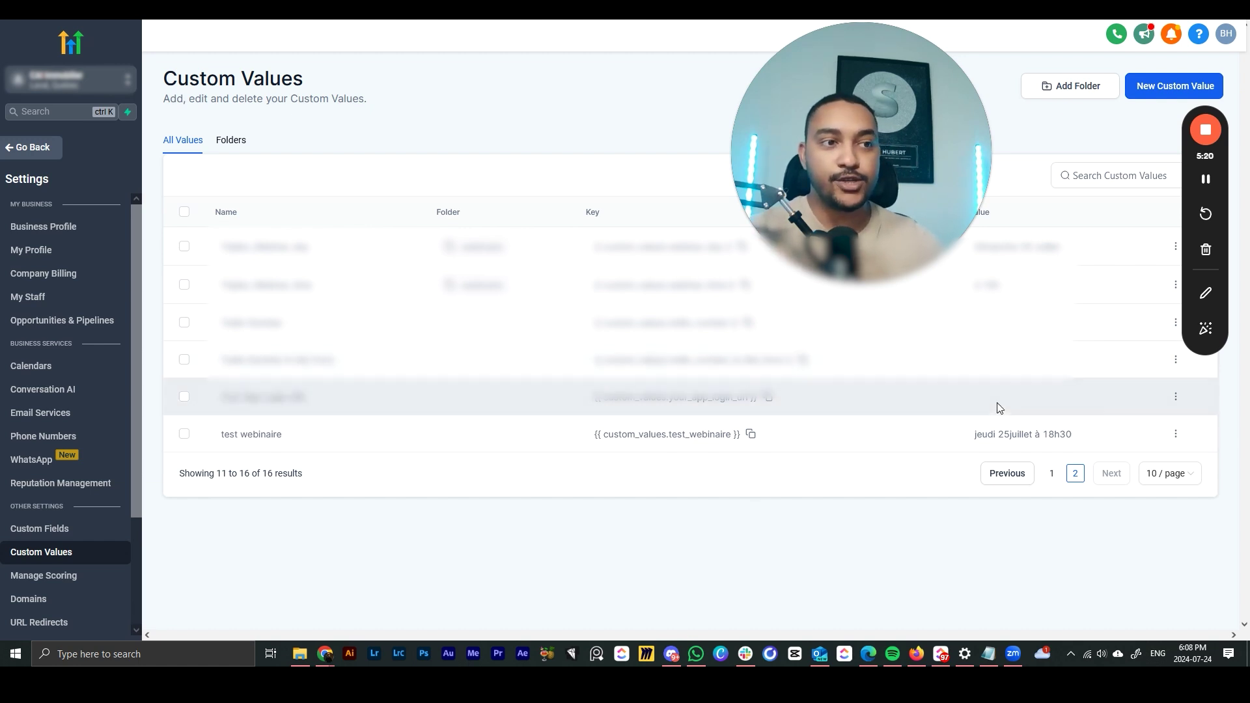
- Change the "test webinaire" custom value to "jeudi 25 aout à 18h30" and save the update
{"action": "left_click", "coordinate": [1176, 434]}
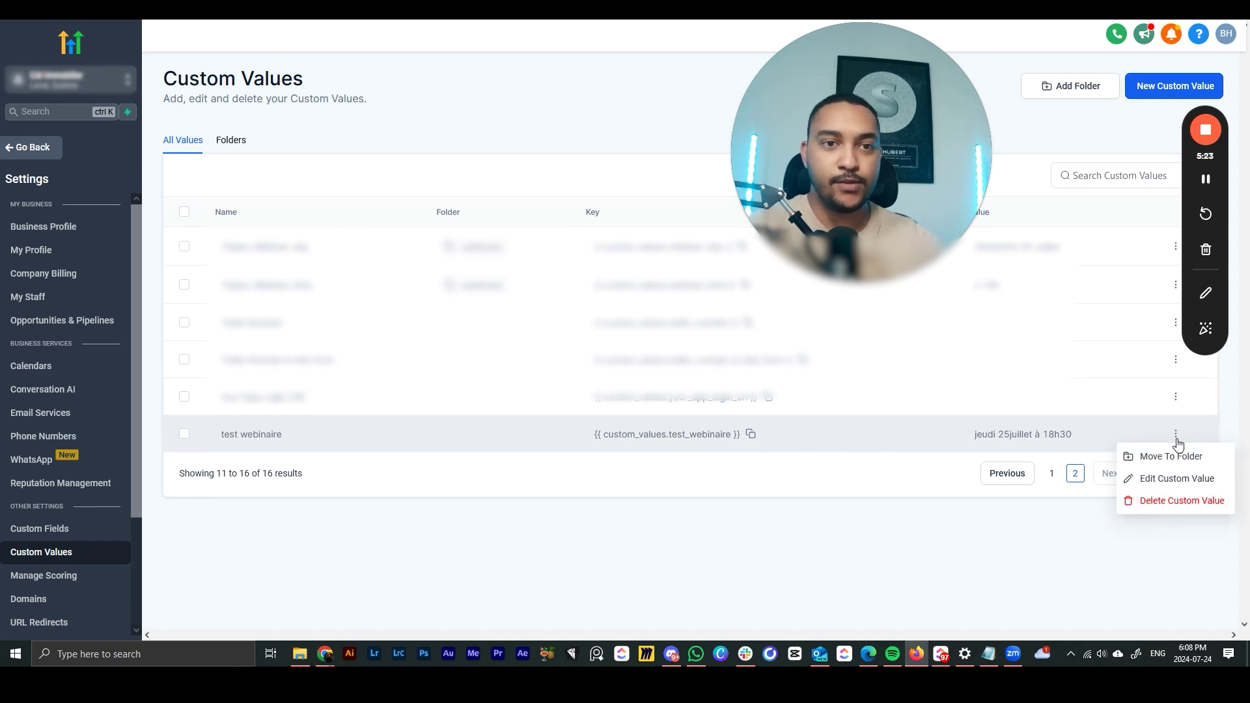
{"action": "left_click", "coordinate": [1147, 478]}
{"action": "left_click_drag", "start_coordinate": [608, 355], "coordinate": [511, 352]}
{"action": "left_click", "coordinate": [521, 352]}
{"action": "key", "text": "BackSpace"}
{"action": "key", "text": "BackSpace"}
{"action": "type", "text": "aout à 18h30"}
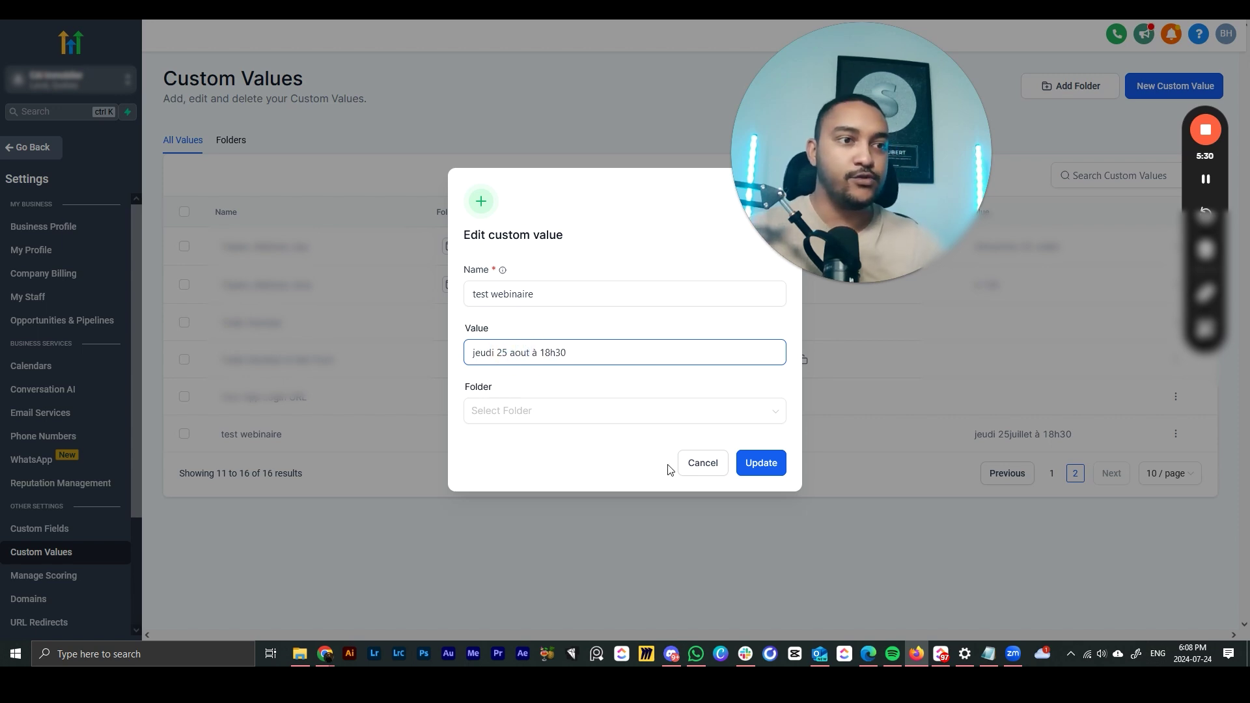
{"action": "left_click", "coordinate": [754, 467]}
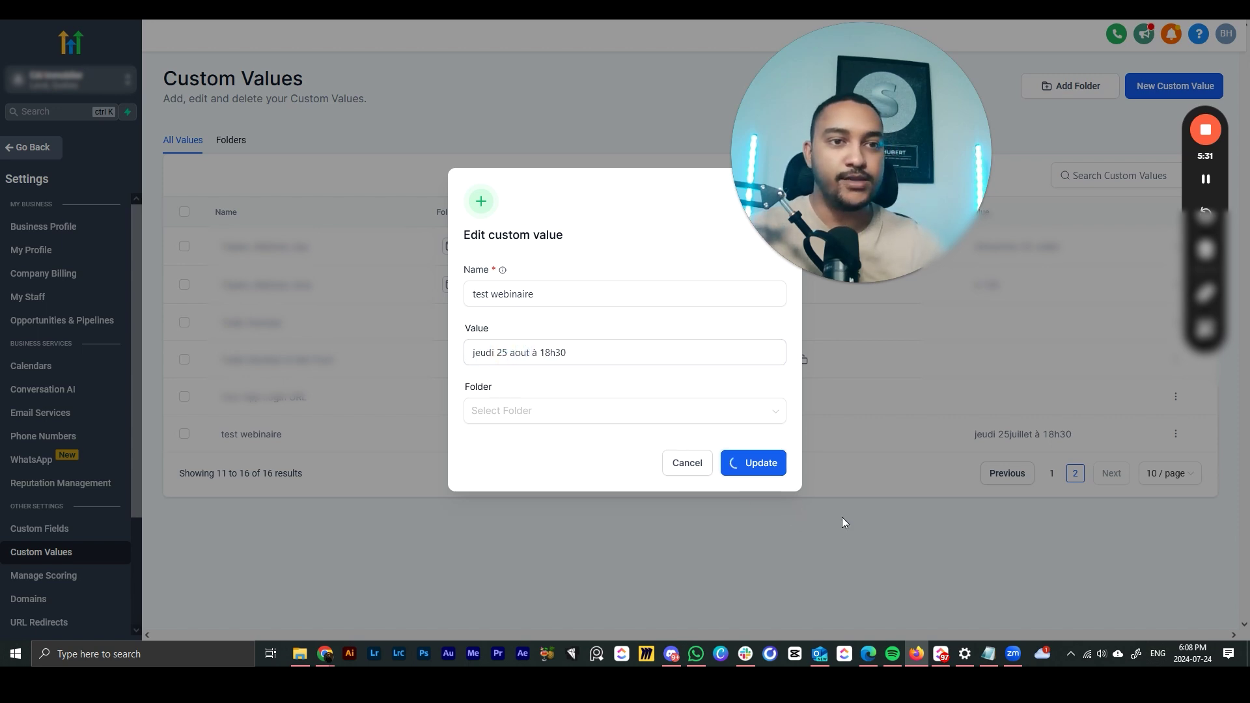